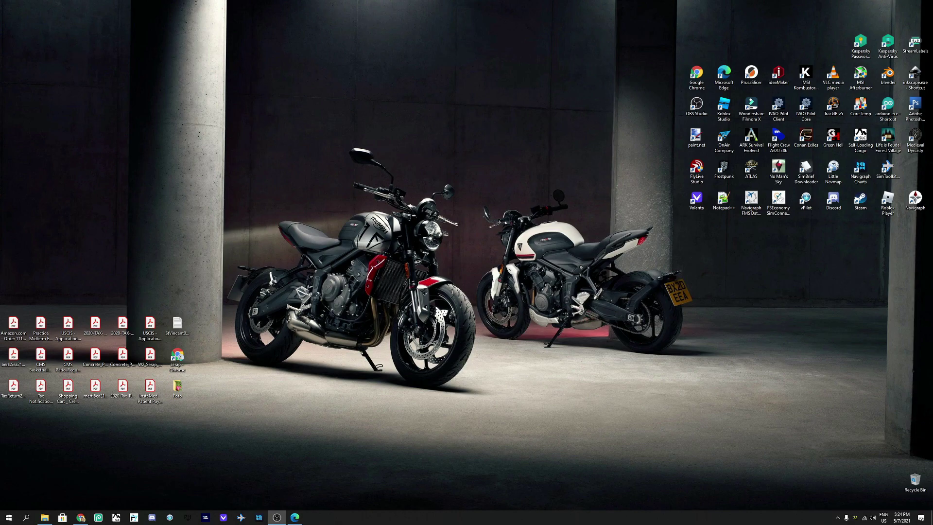
Step: Bring Edge to the front and load flybywiresim.com to show the A32NX home page
mouse_move(295, 517)
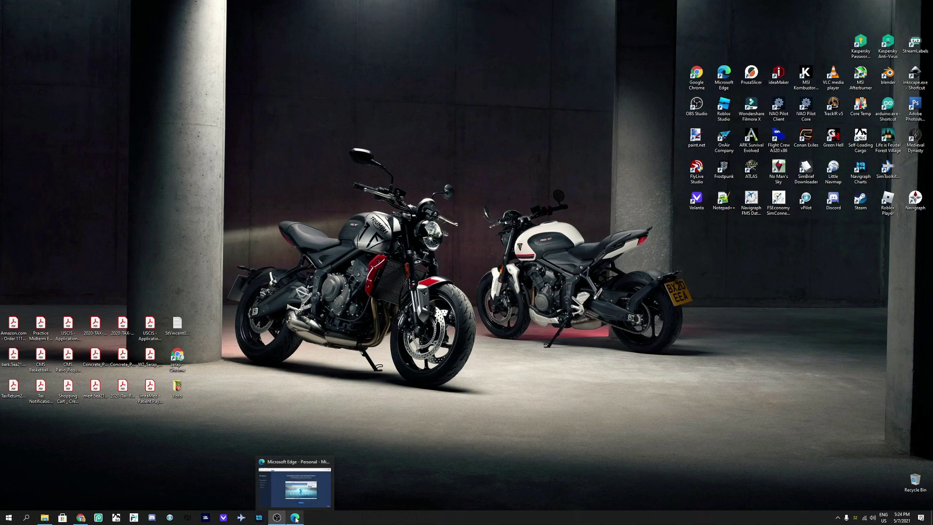
click(294, 481)
click(193, 18)
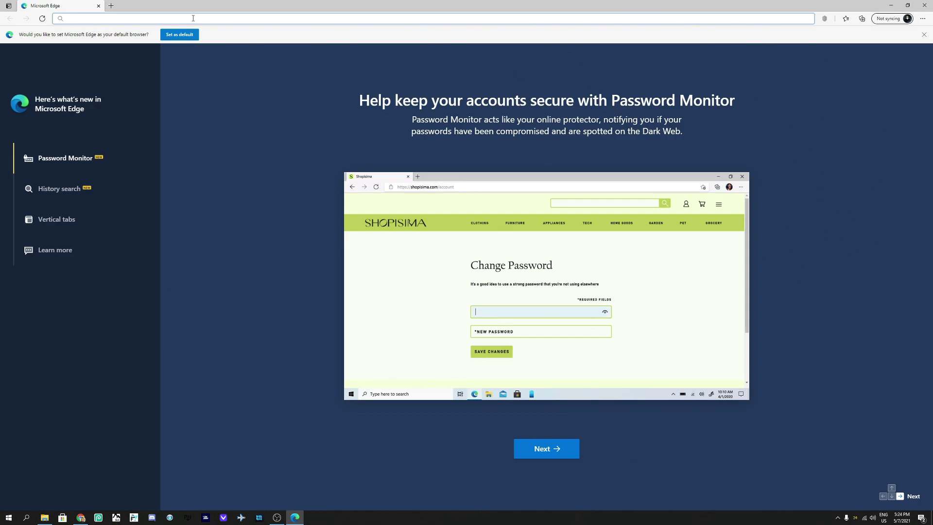
text(flyby)
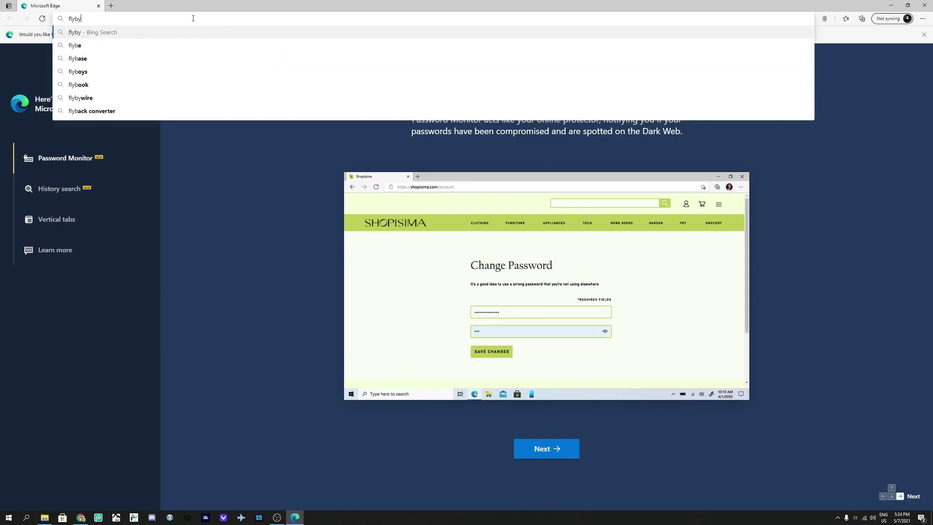
text(wiresim.com)
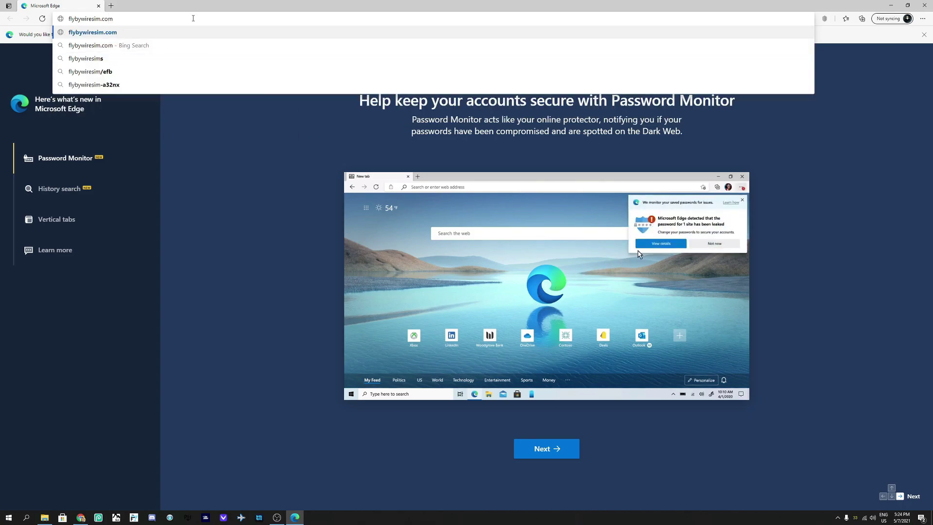
key(Return)
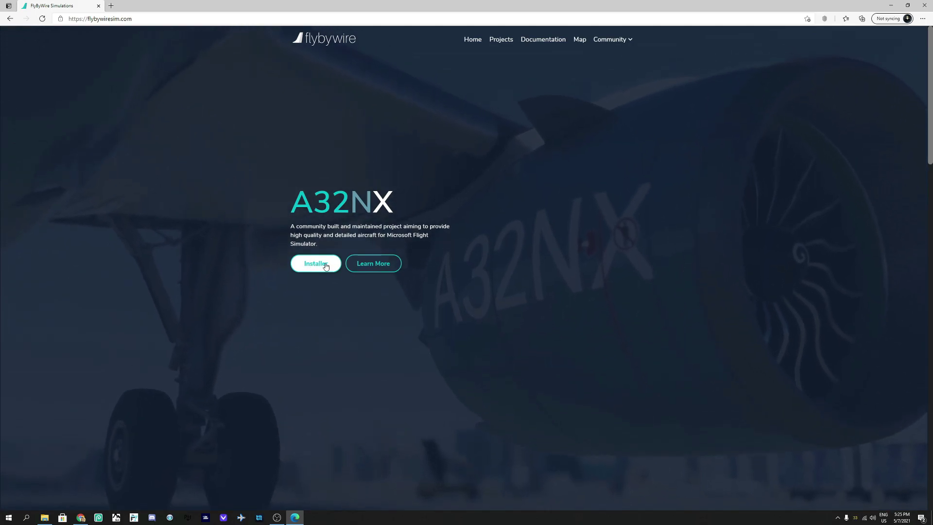
Step: Go to the site's Installer section and download the Custom-built Installer
click(318, 262)
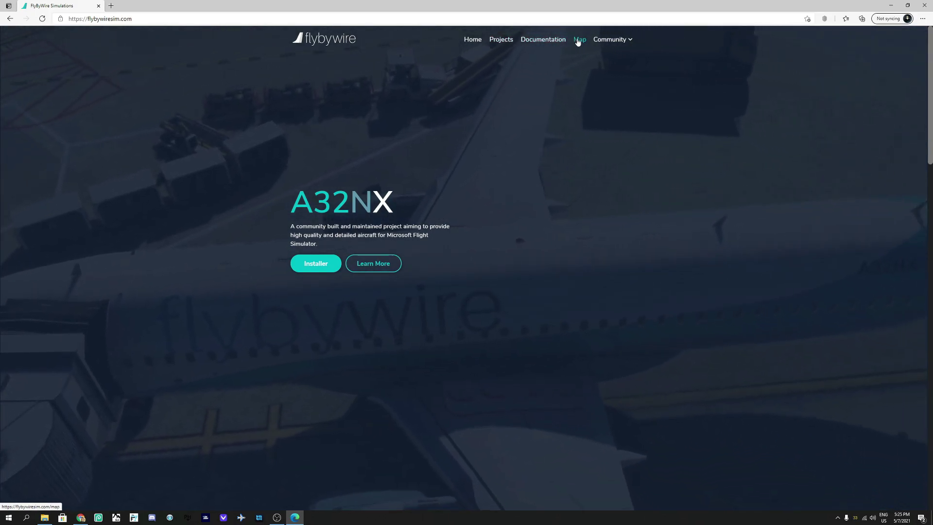
click(613, 39)
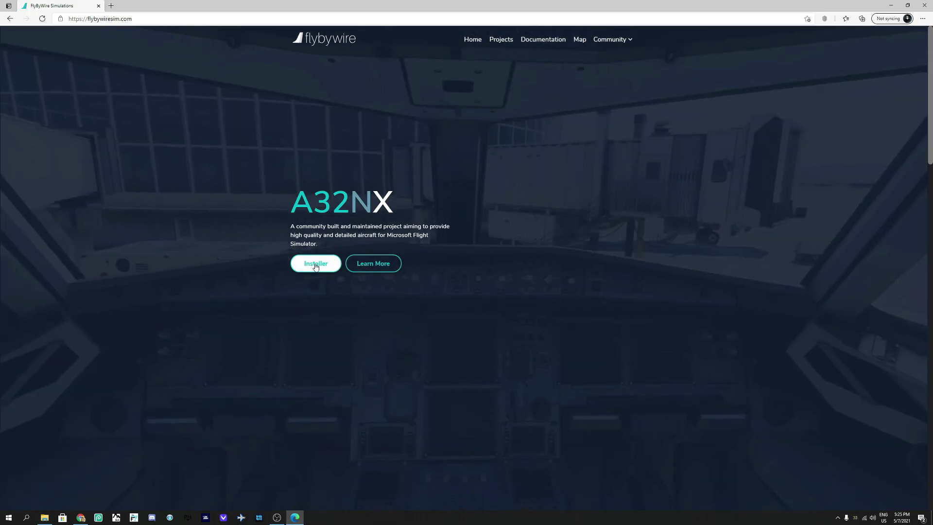
click(315, 266)
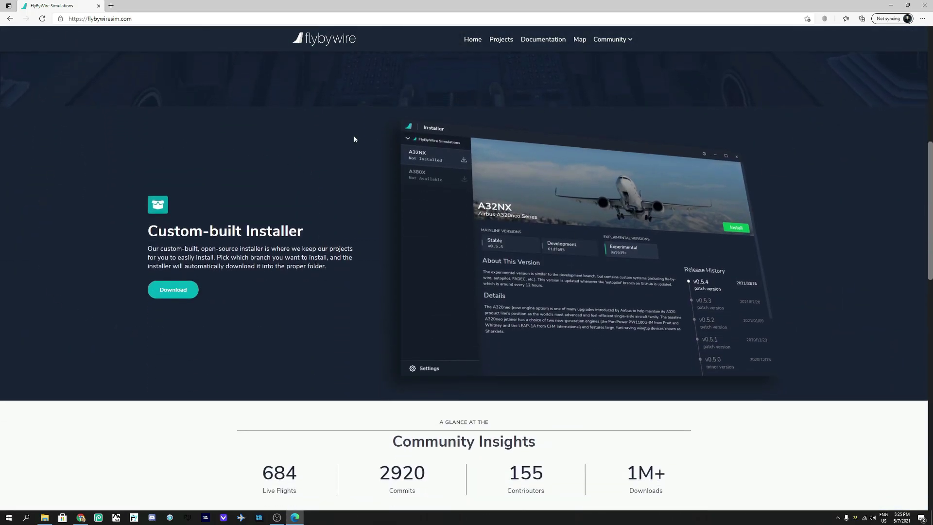
click(179, 291)
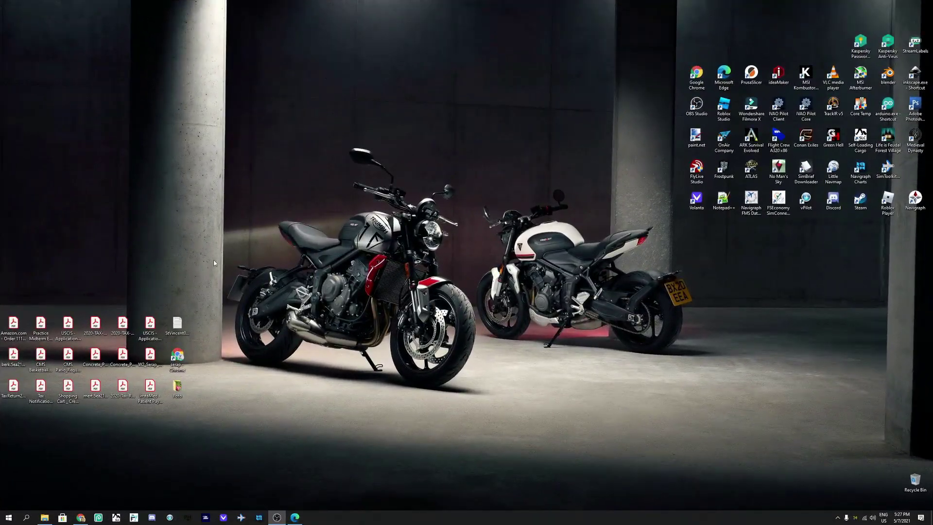
Step: Run setup (1).exe from the Downloads folder to launch the FlyByWire Installer
click(44, 517)
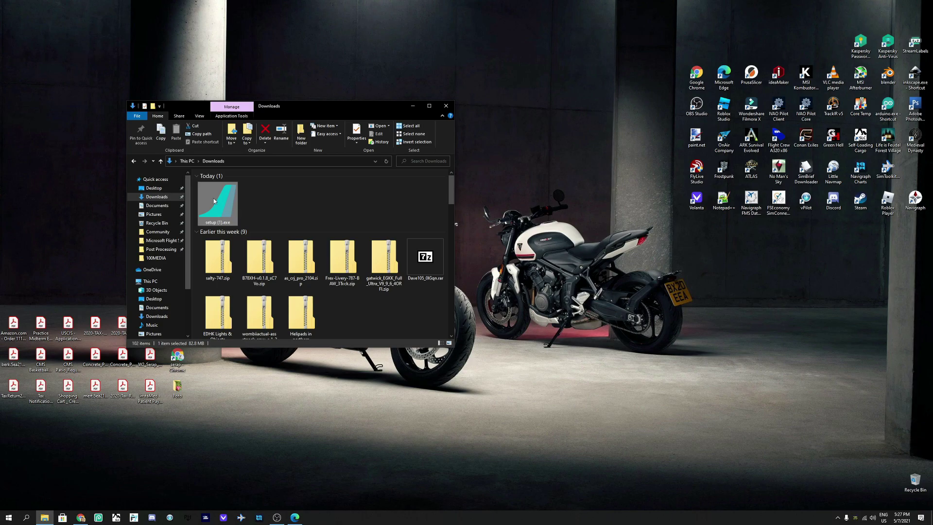
double_click(213, 201)
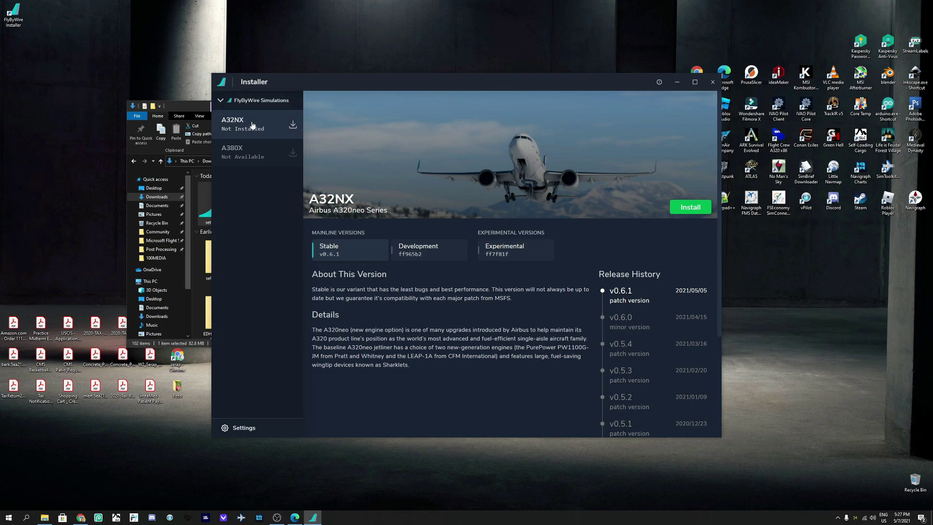
Step: In General Settings, change the Install Directory to G:\FS2020\Community
click(244, 429)
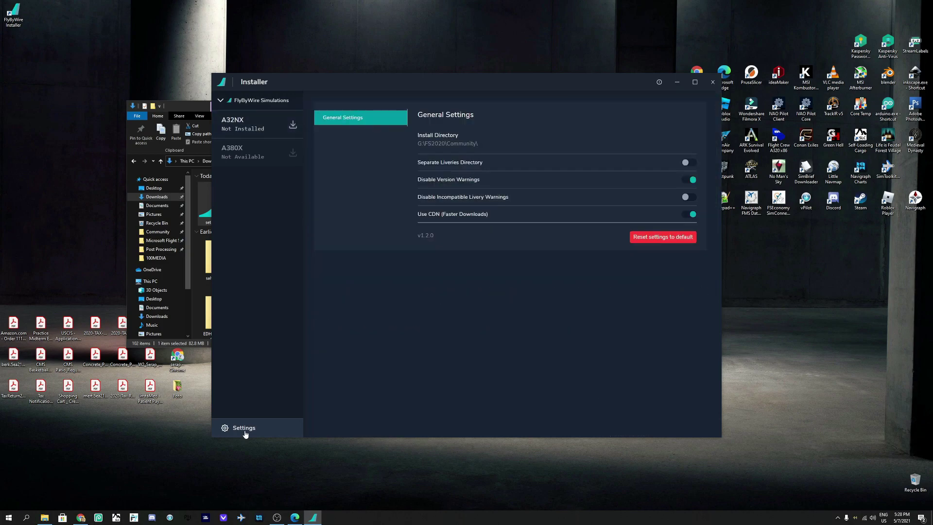
click(443, 146)
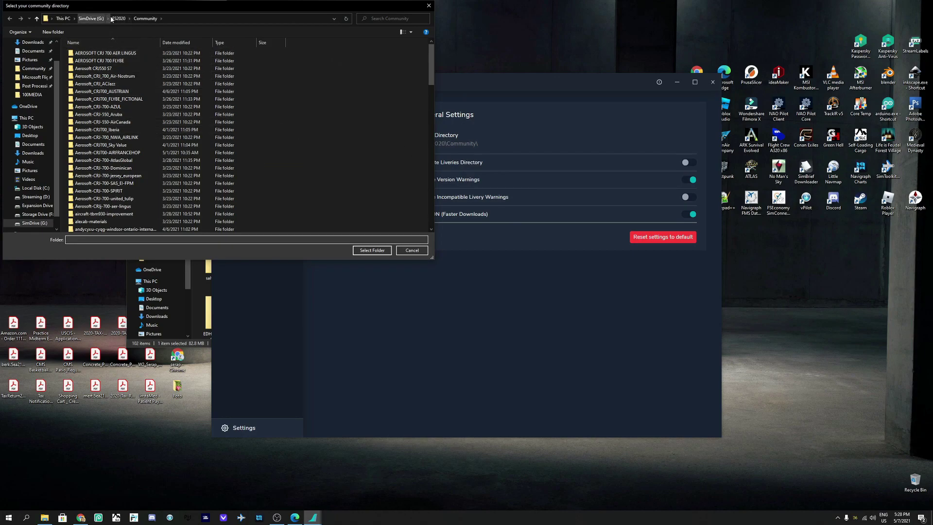
click(92, 19)
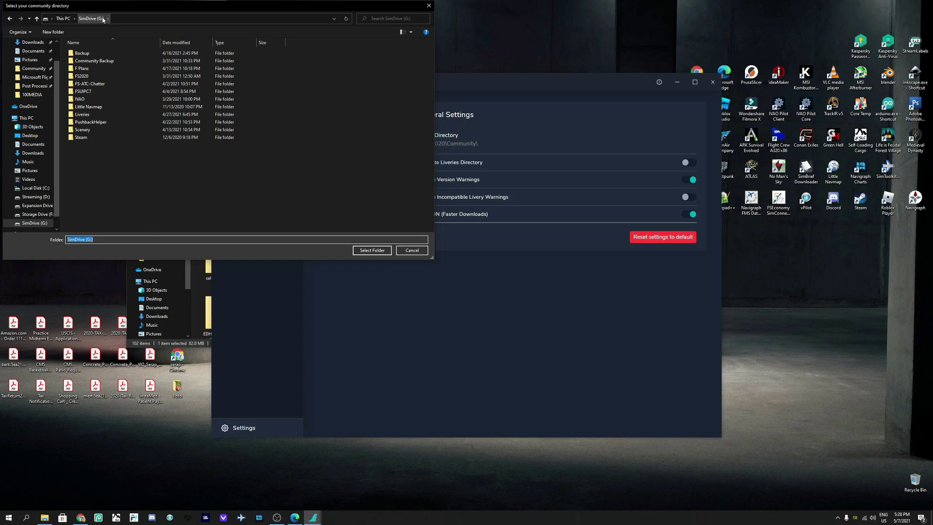
double_click(82, 76)
click(86, 54)
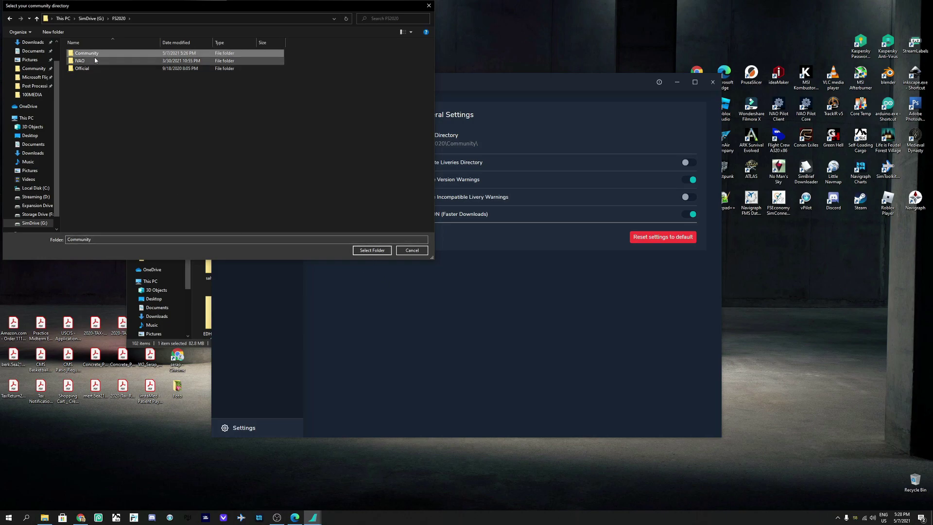
click(372, 250)
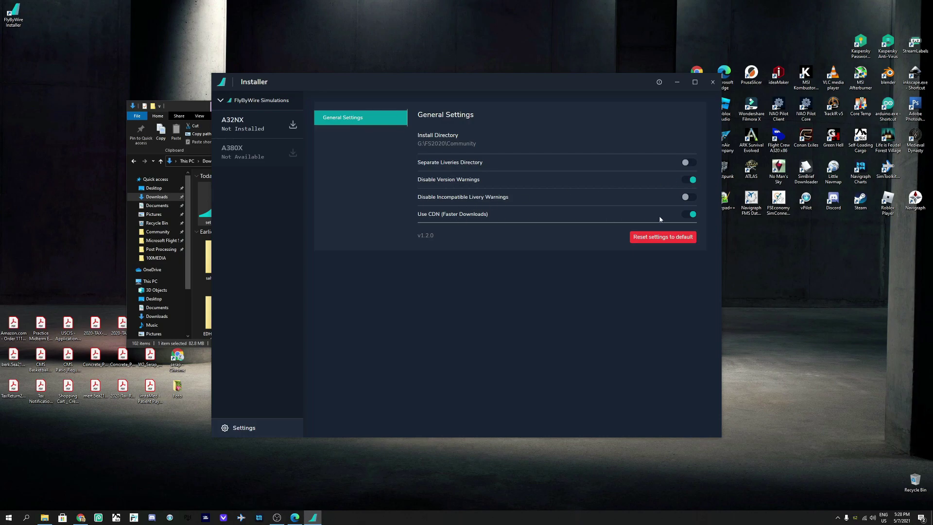
Step: Pick the A32NX Development version and start its installation
click(255, 125)
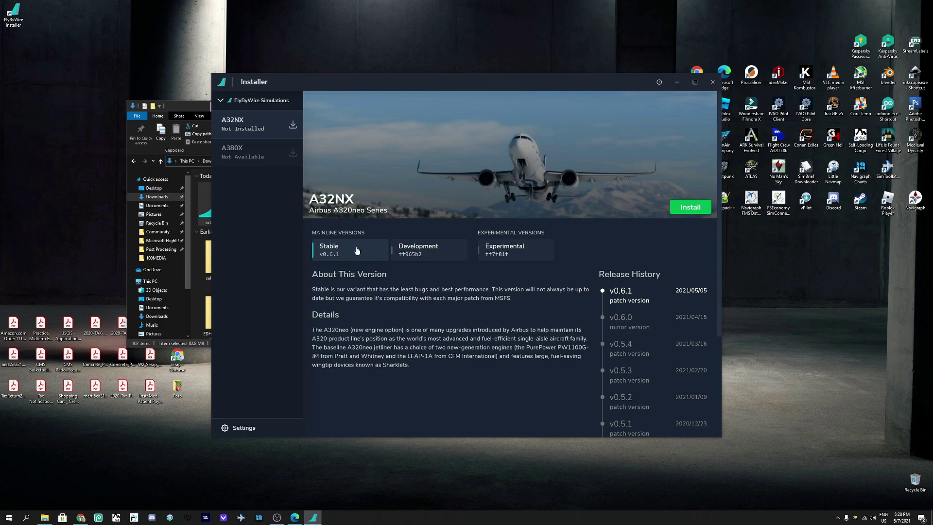
click(428, 257)
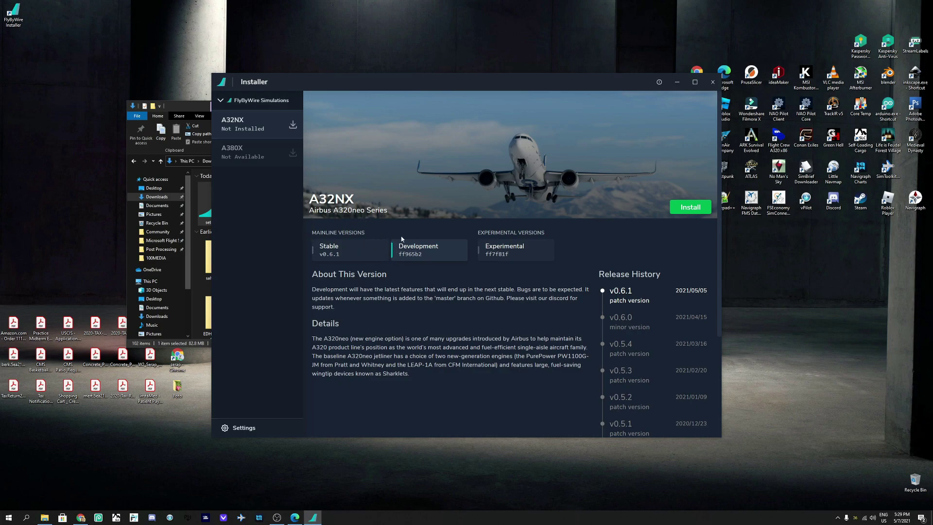
click(692, 211)
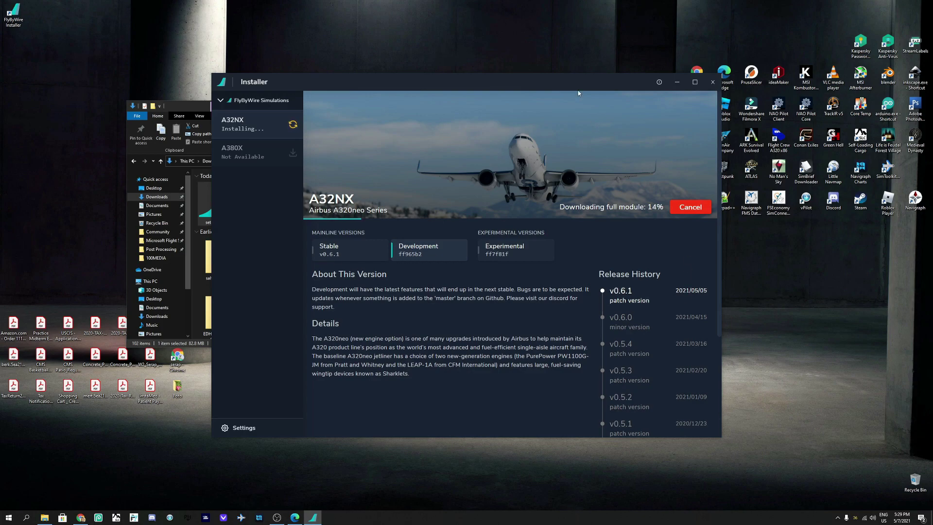
Step: Reposition the installer window while A32NX Development ff965b2 finishes downloading and shows Installed
drag(579, 93, 479, 116)
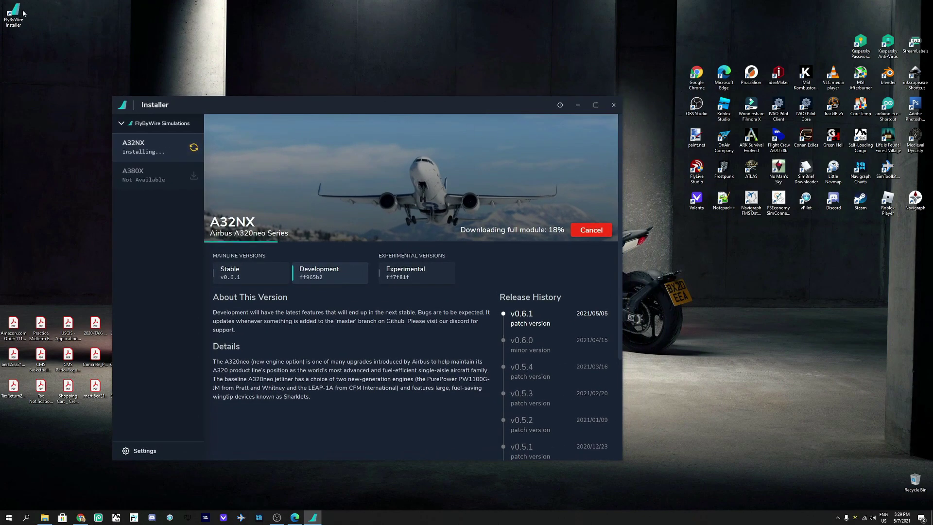
drag(23, 13, 825, 47)
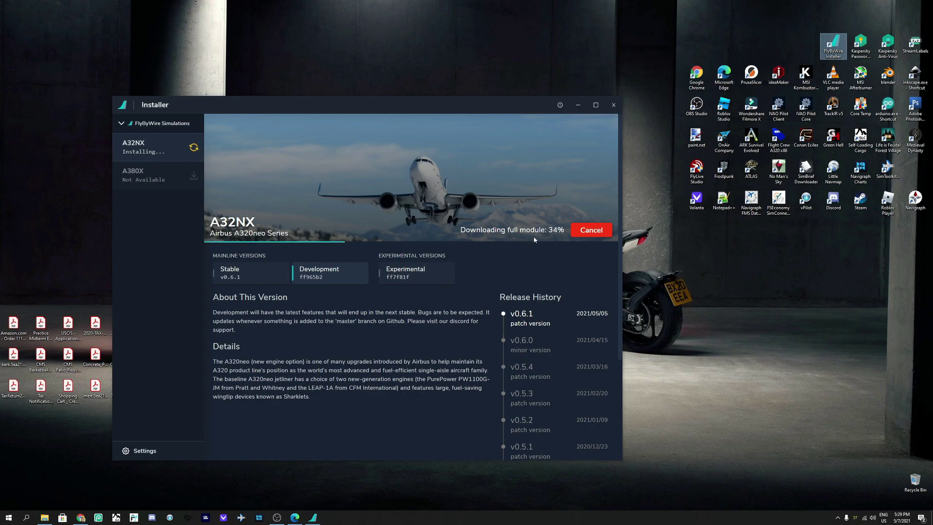
drag(505, 101, 520, 56)
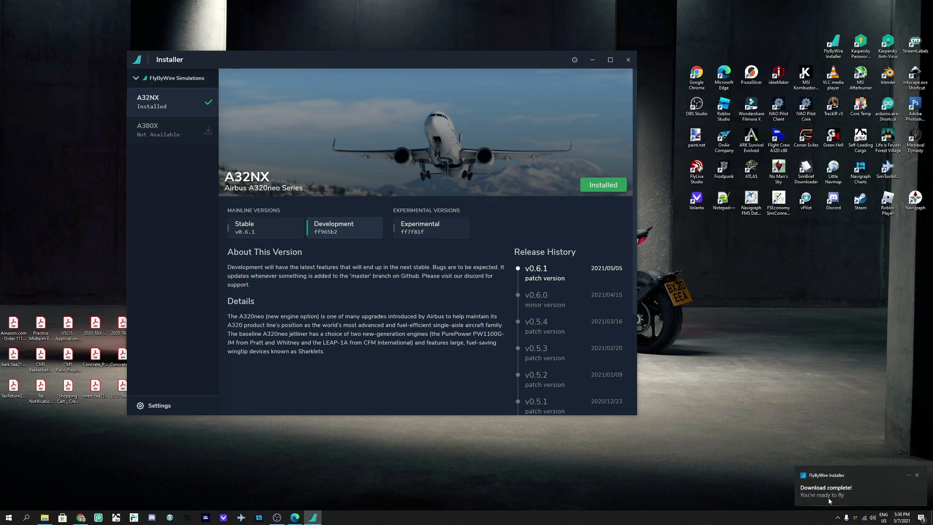
Step: Browse to SimDrive (G:) > FS2020 > Community and select the flybywire-aircraft-a320-neo folder
click(44, 517)
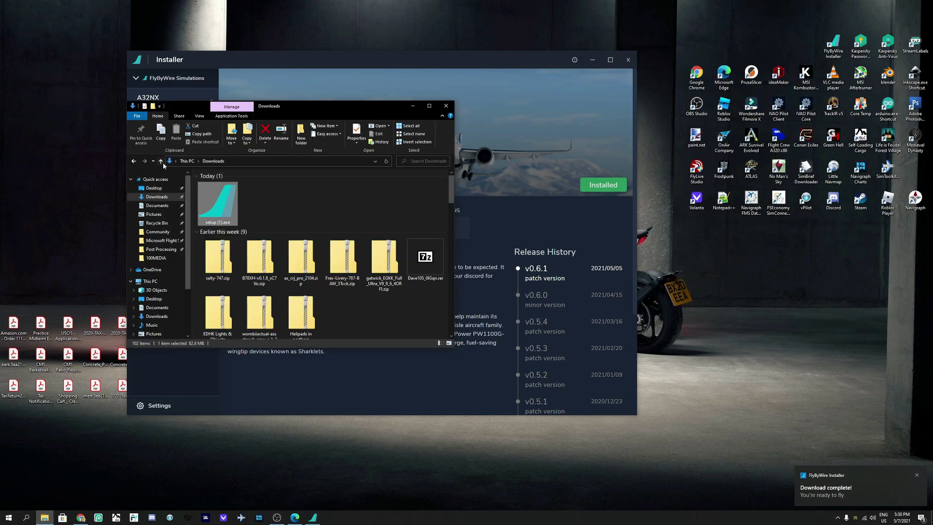
scroll(153, 294, down, 3)
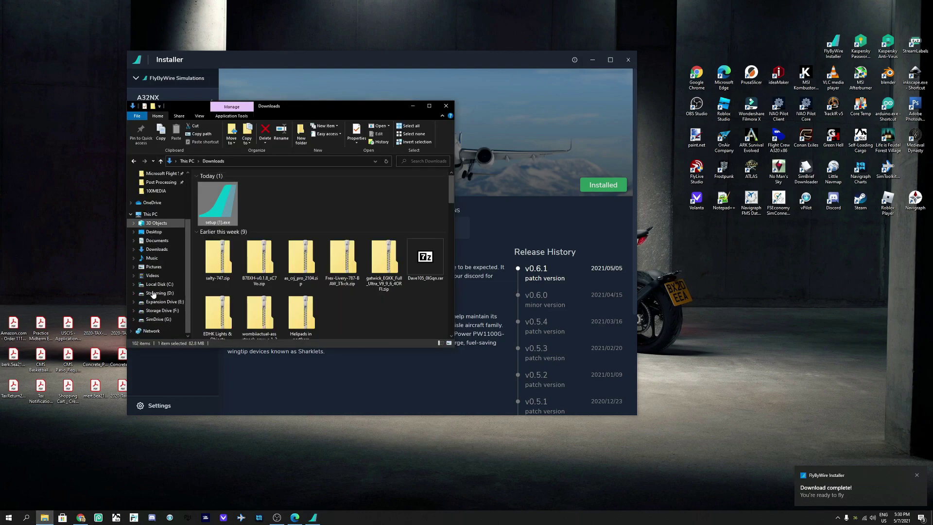
click(157, 319)
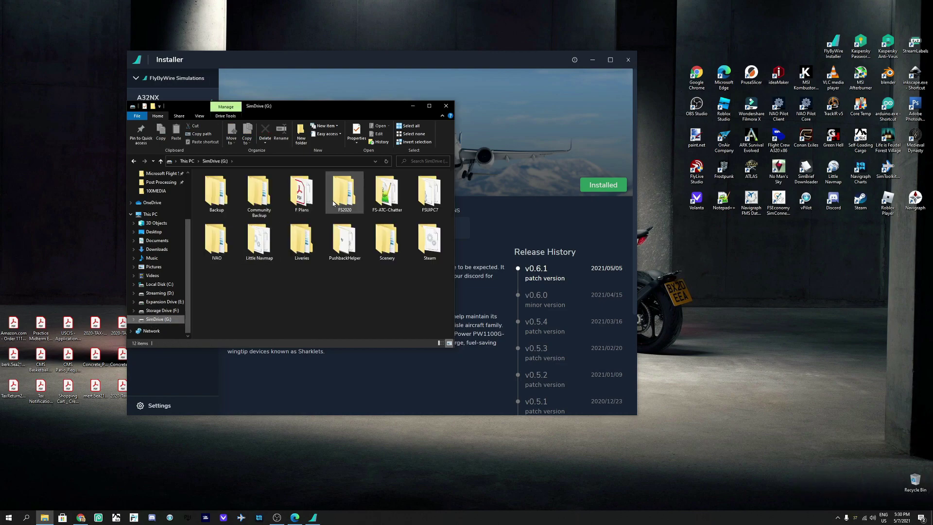
click(347, 196)
double_click(347, 196)
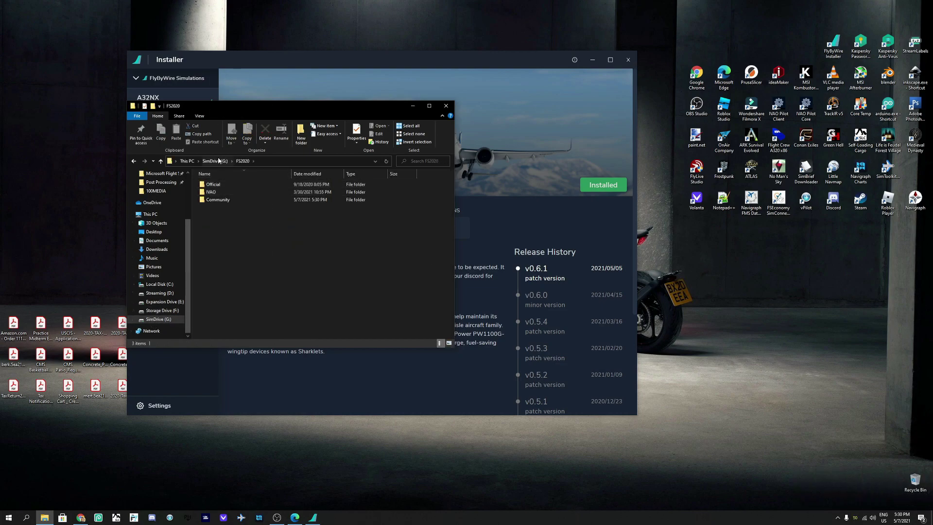
double_click(217, 200)
scroll(274, 233, down, 15)
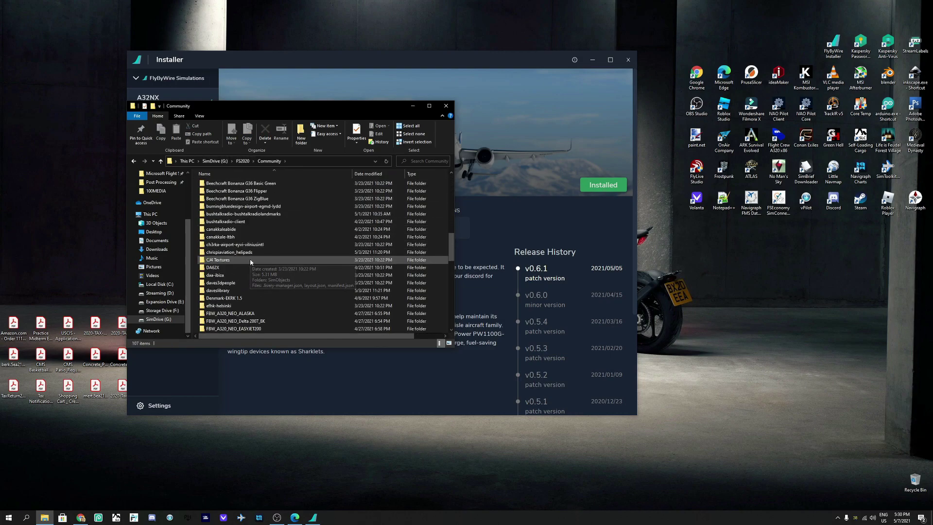
scroll(251, 257, down, 4)
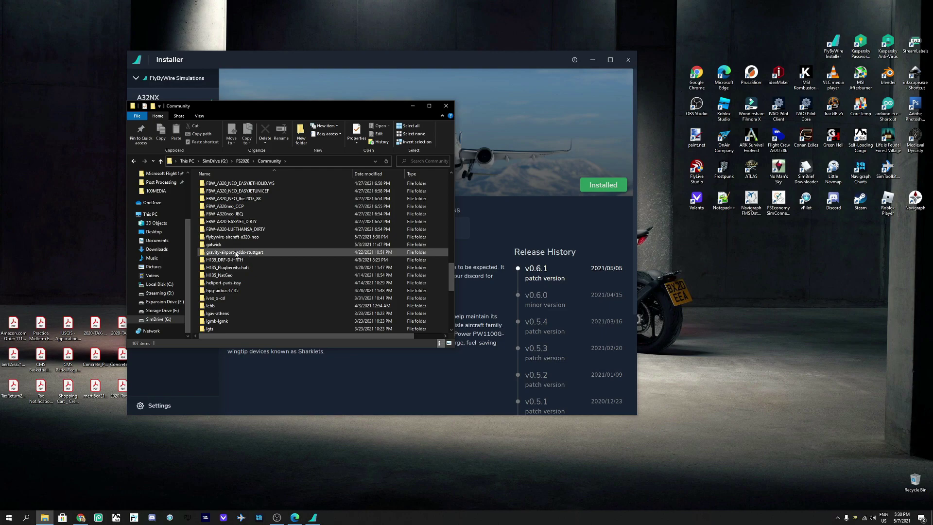
click(227, 238)
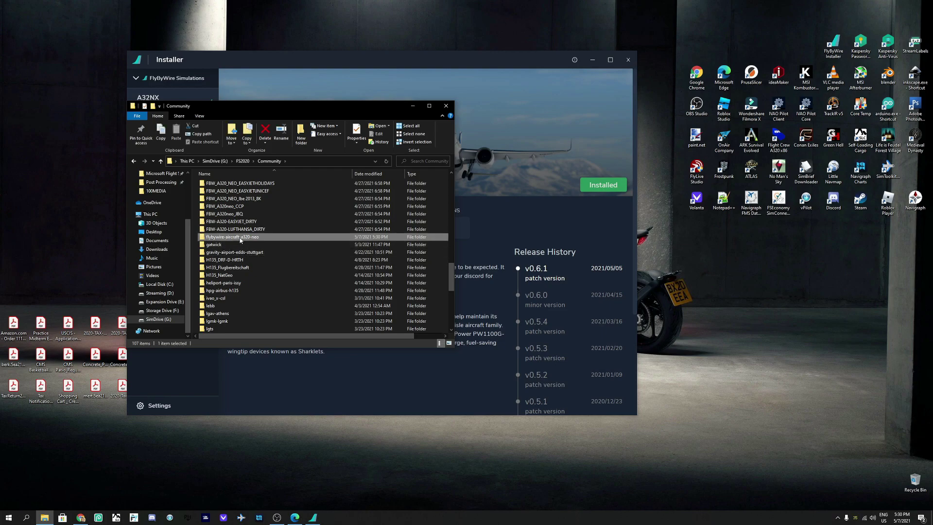
mouse_move(254, 240)
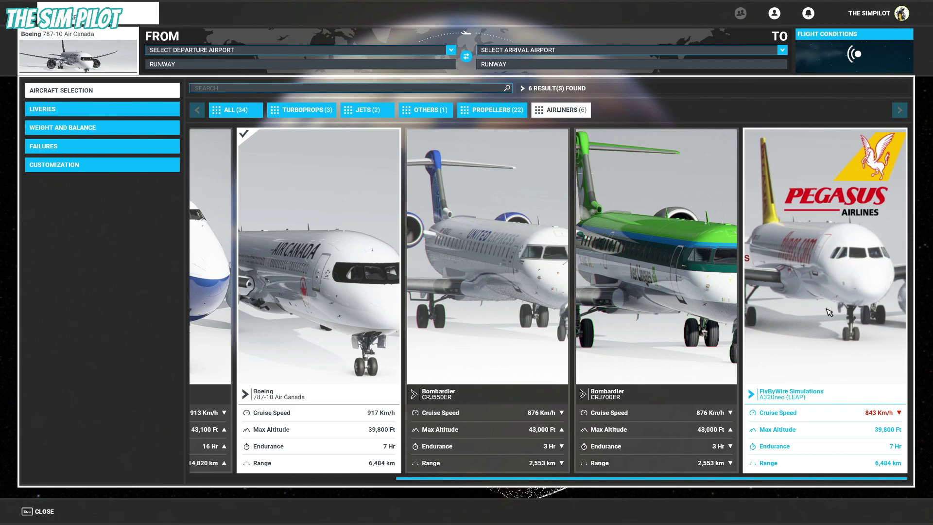
Step: Select the FlyByWire Simulations A320neo (LEAP) card under Airliners, replacing the Boeing 787-10
click(812, 337)
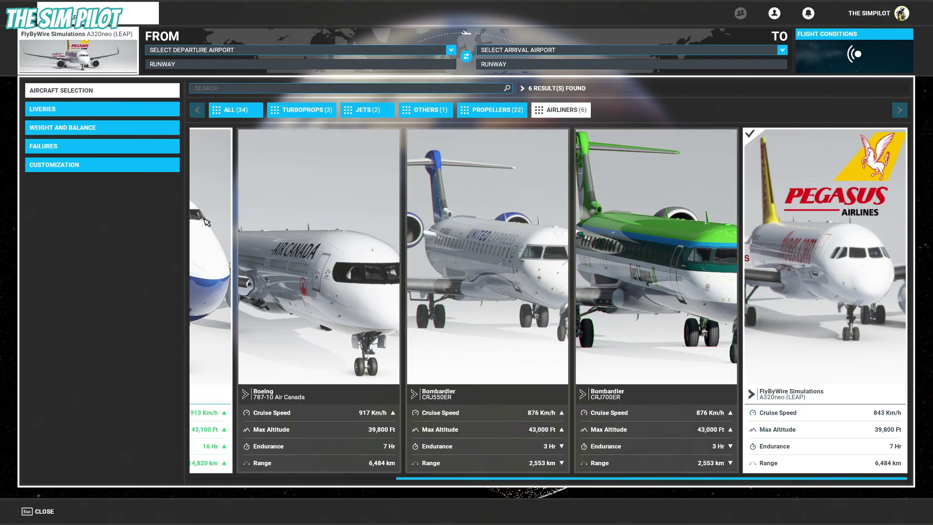
Step: Scroll through the A320neo liveries and choose FWB Turkisch TC-JTE instead of Pegasus TC-CCP
click(53, 111)
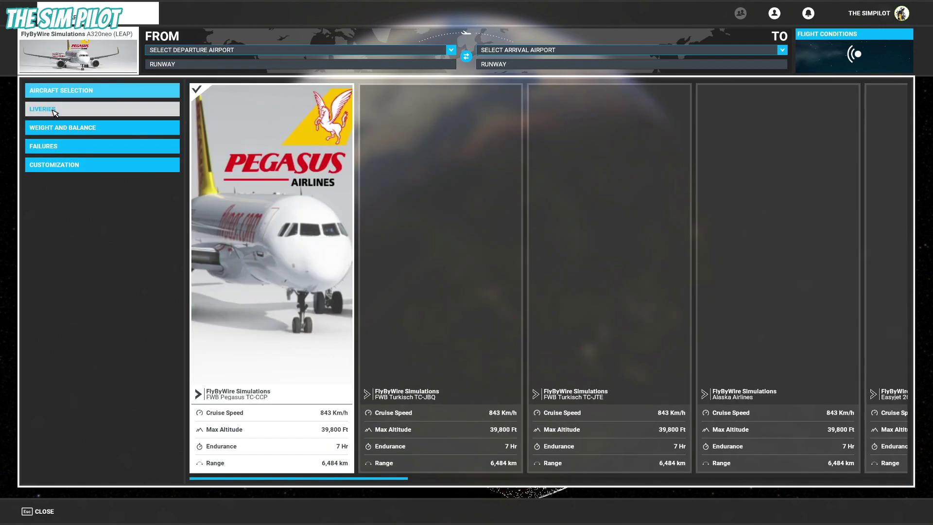
scroll(542, 256, down, 10)
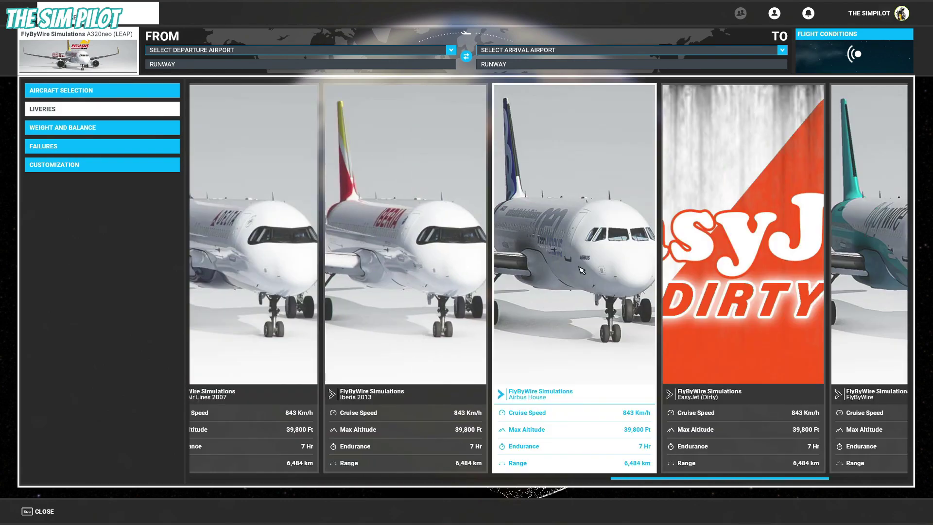
scroll(583, 270, down, 2)
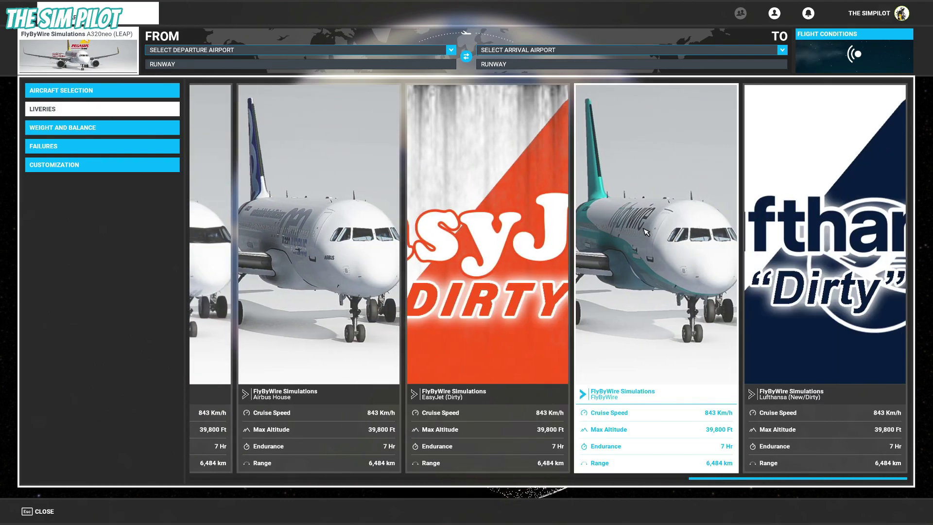
scroll(306, 226, up, 10)
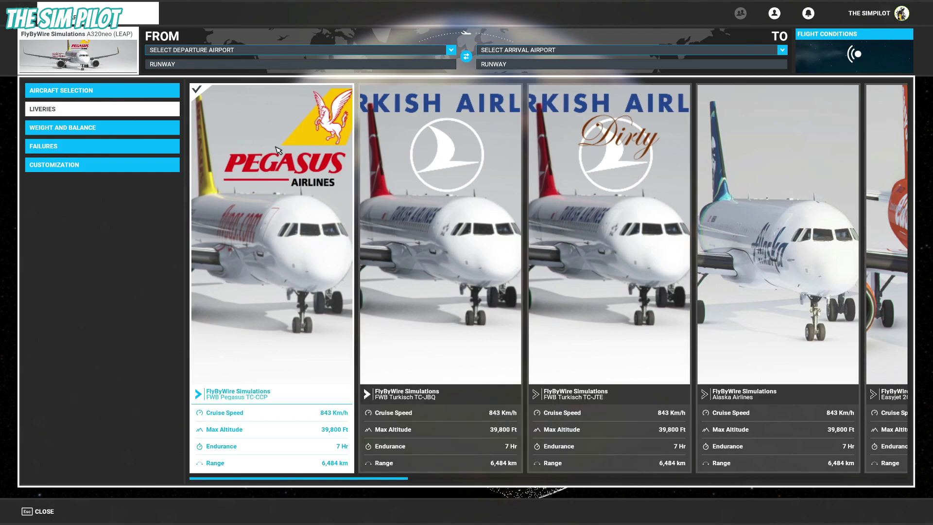
click(627, 234)
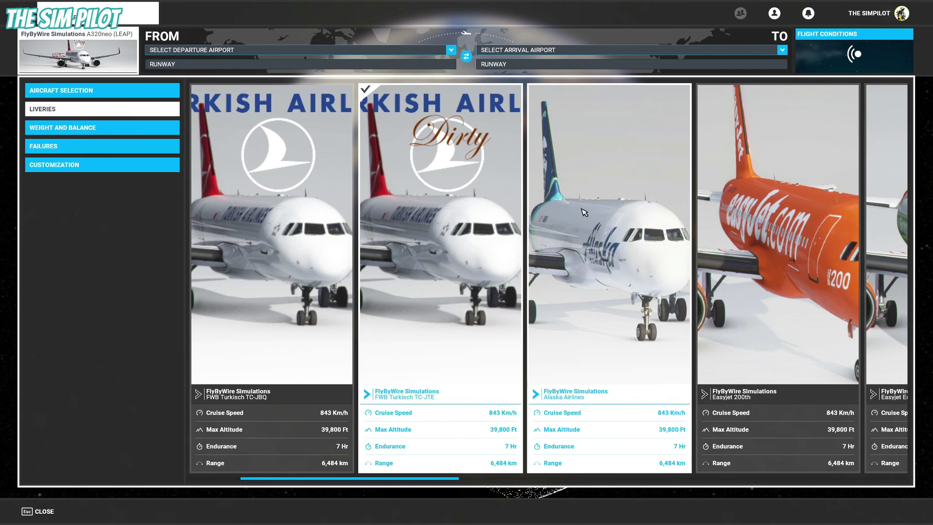